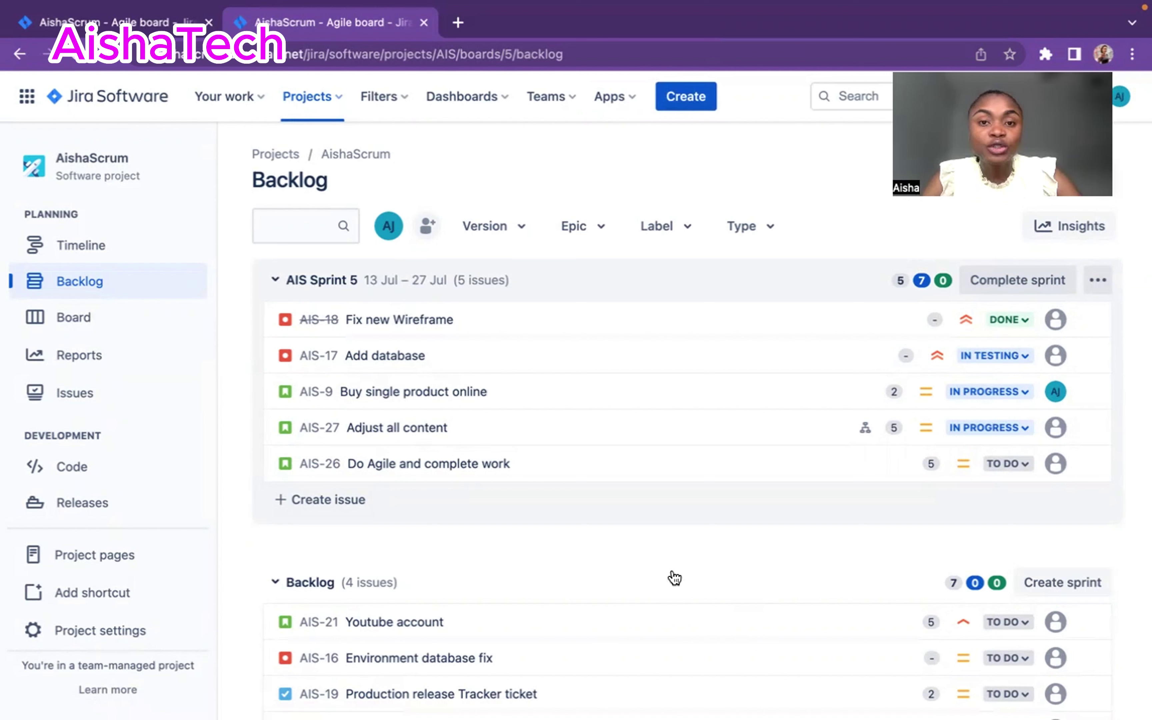
Show AIS-19 'Production release Tracker ticket' in the detail panel beside the backlog.
scroll(625, 579, "down", 1)
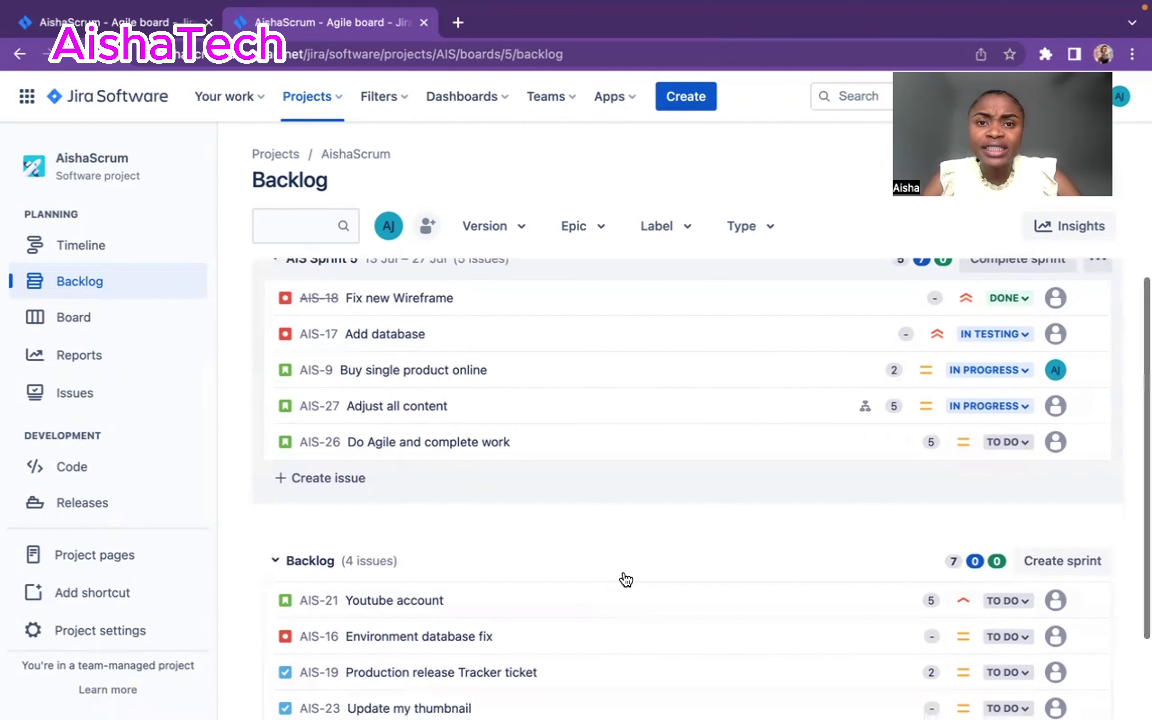
scroll(626, 579, "up", 1)
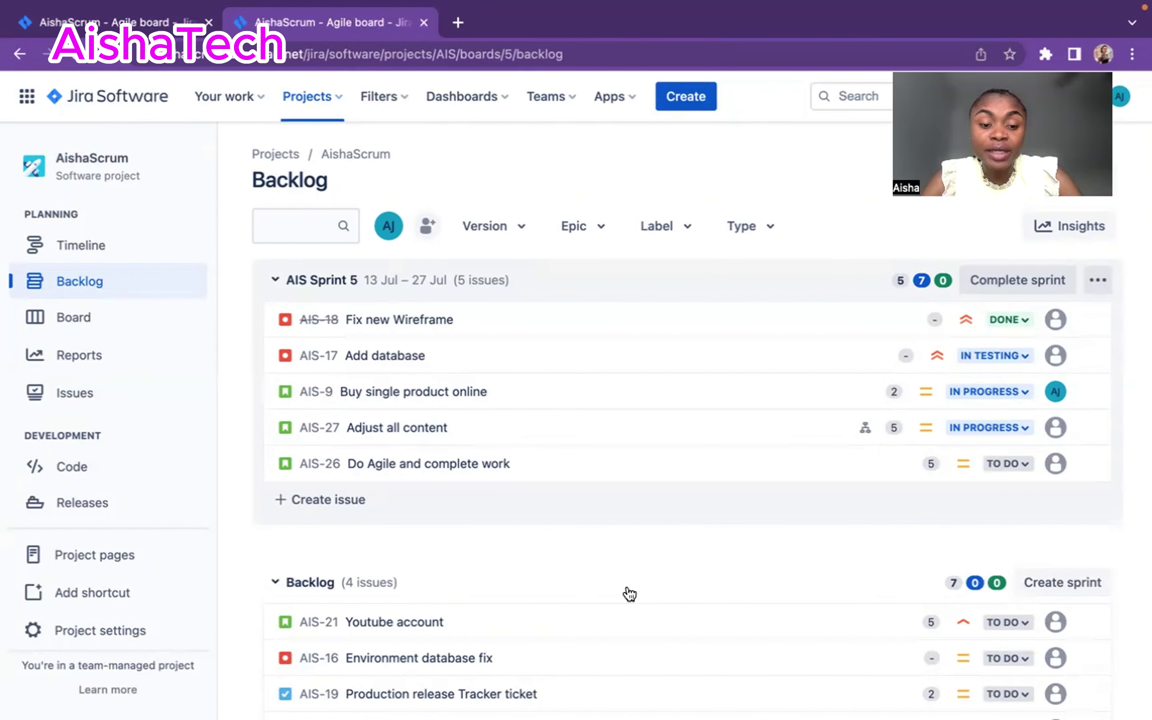
scroll(497, 575, "down", 3)
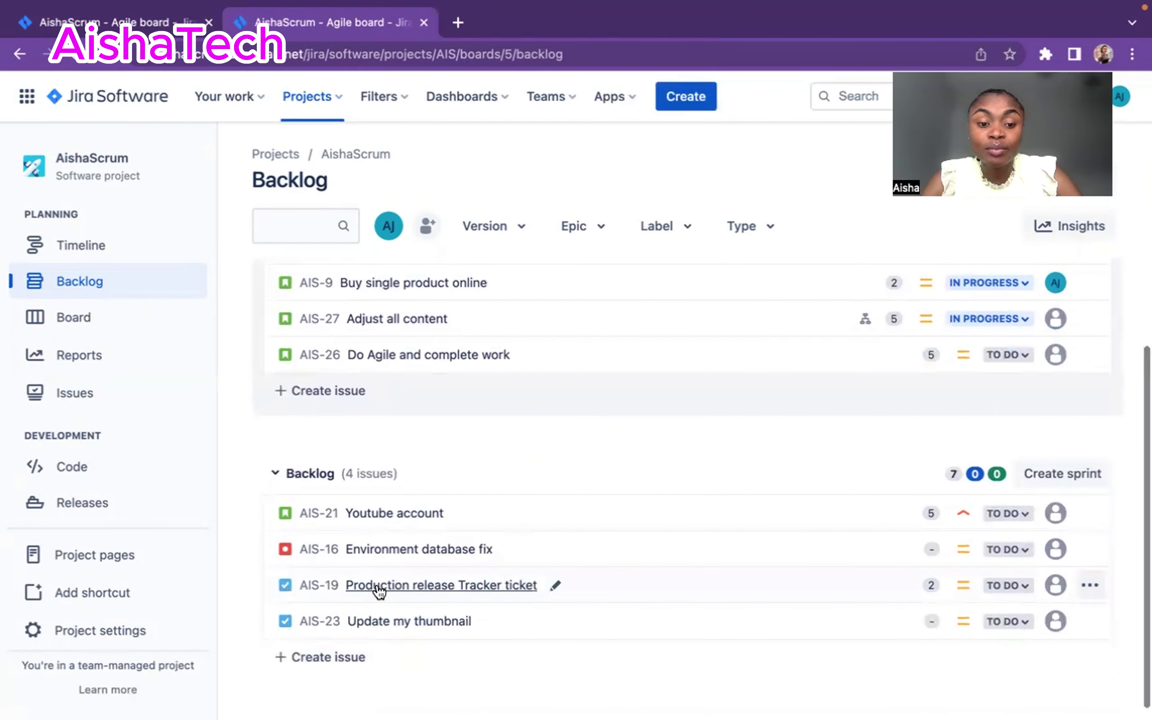
mouse_move(340, 591)
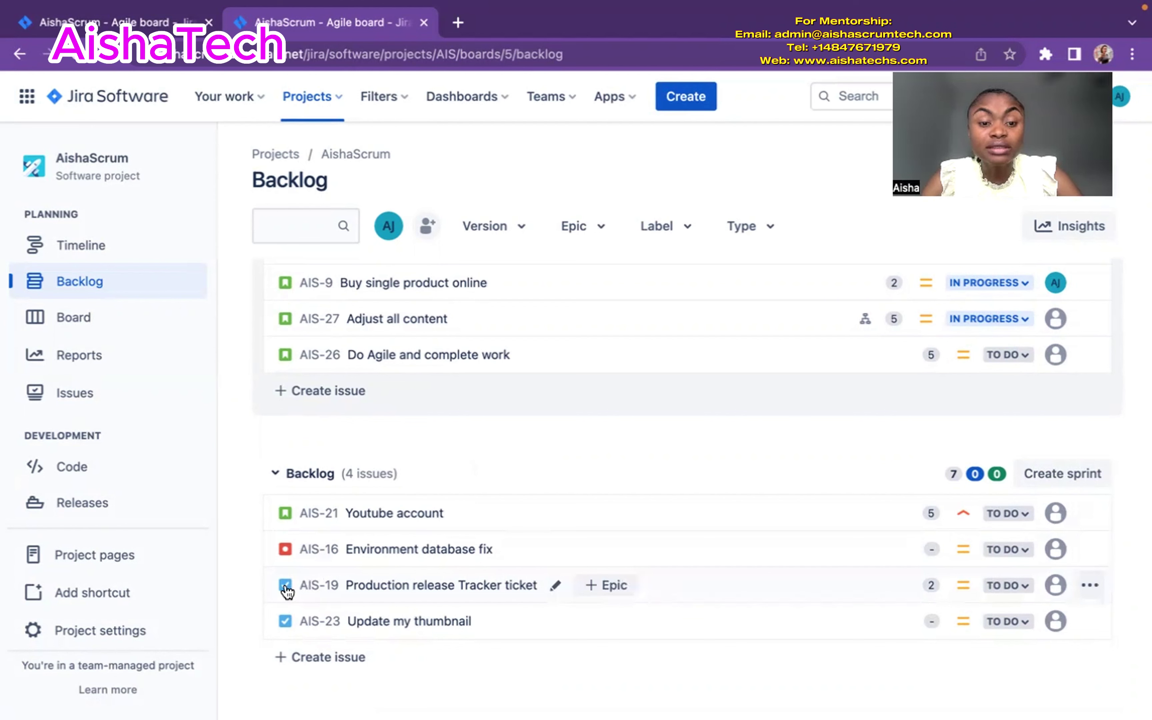
left_click(401, 586)
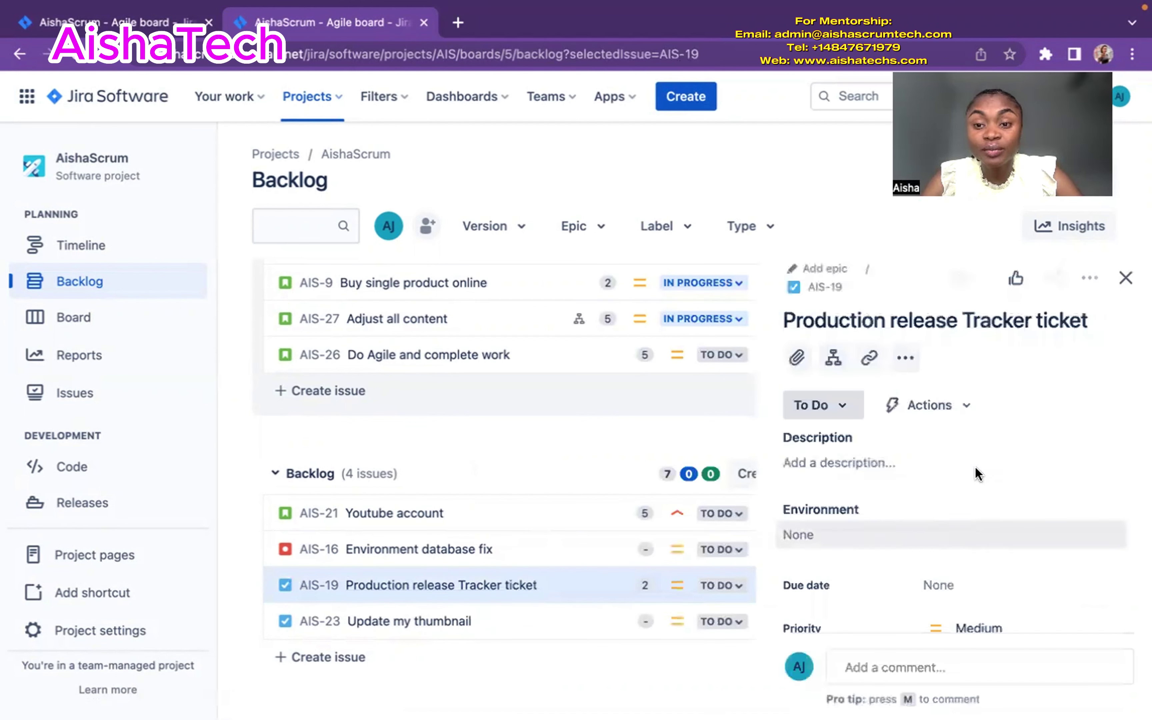
Open AIS-19 as a full issue page in a new tab.
left_click(824, 287)
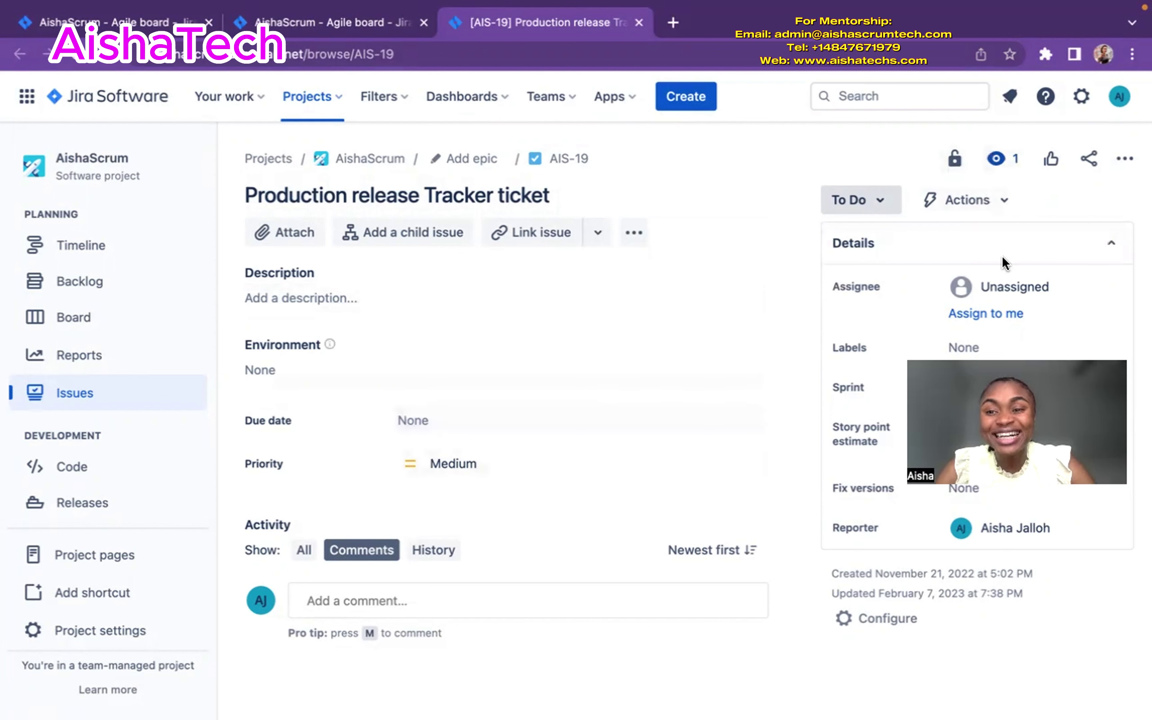
Start the Move Issue wizard for AIS-19 from its actions menu.
left_click(1125, 162)
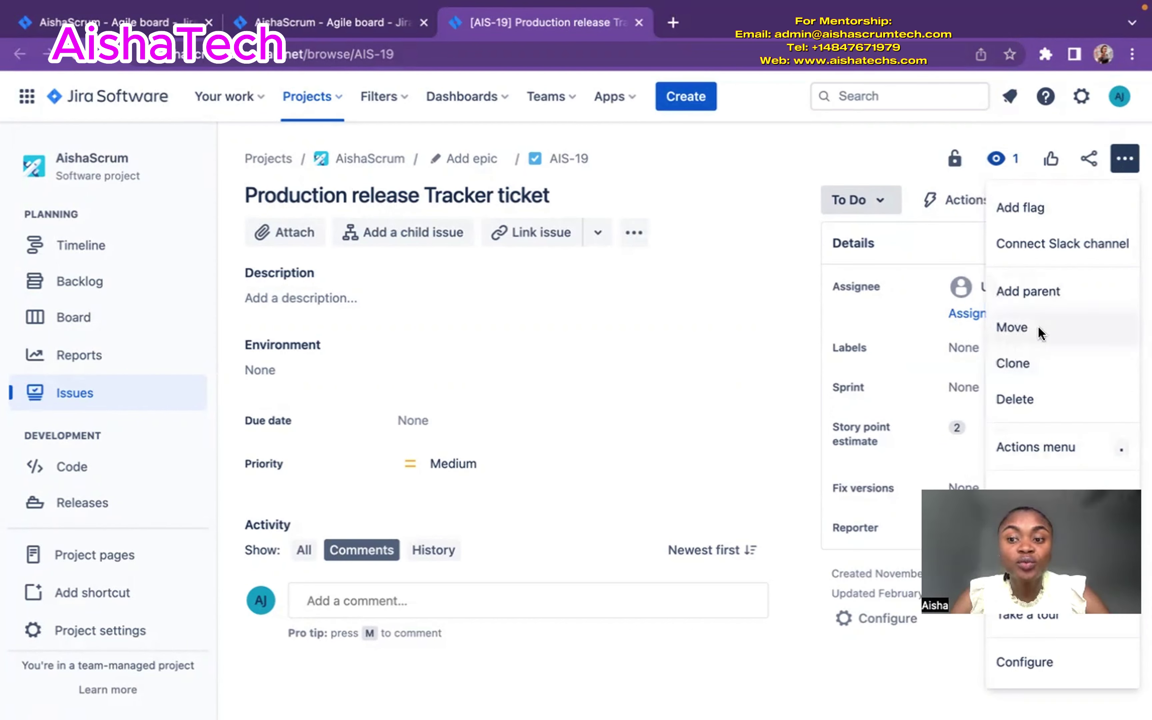
left_click(1023, 328)
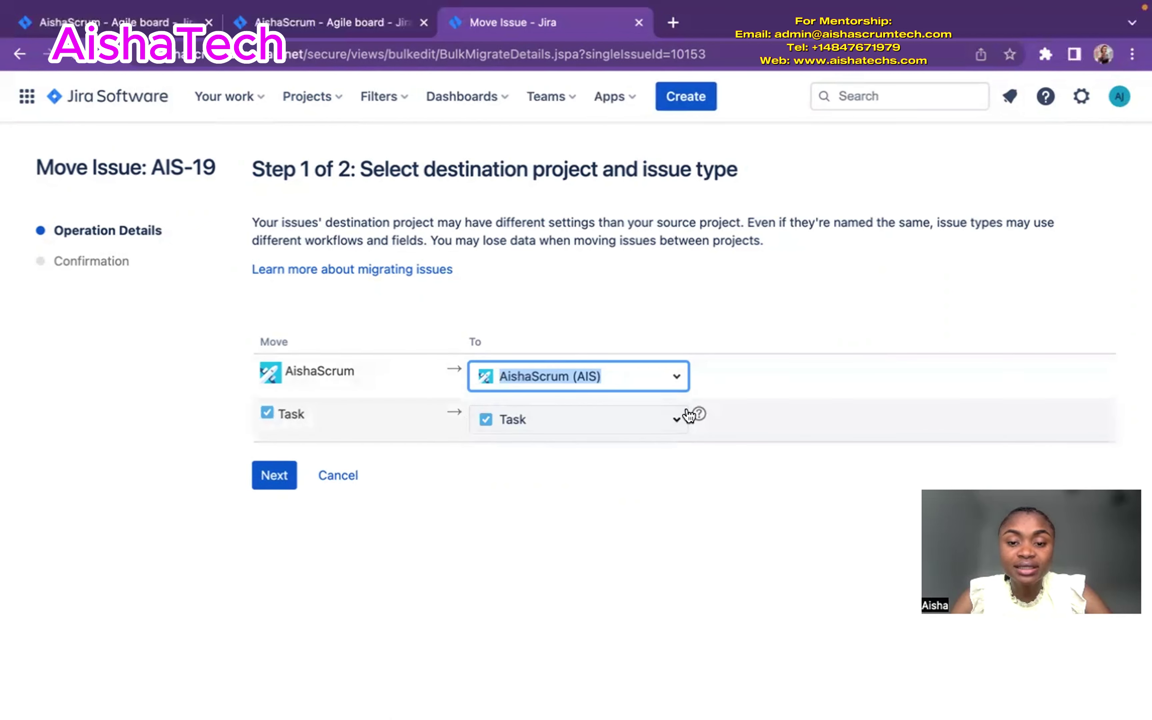
Choose Story as AIS-19's destination issue type in AishaScrum and proceed.
left_click(677, 420)
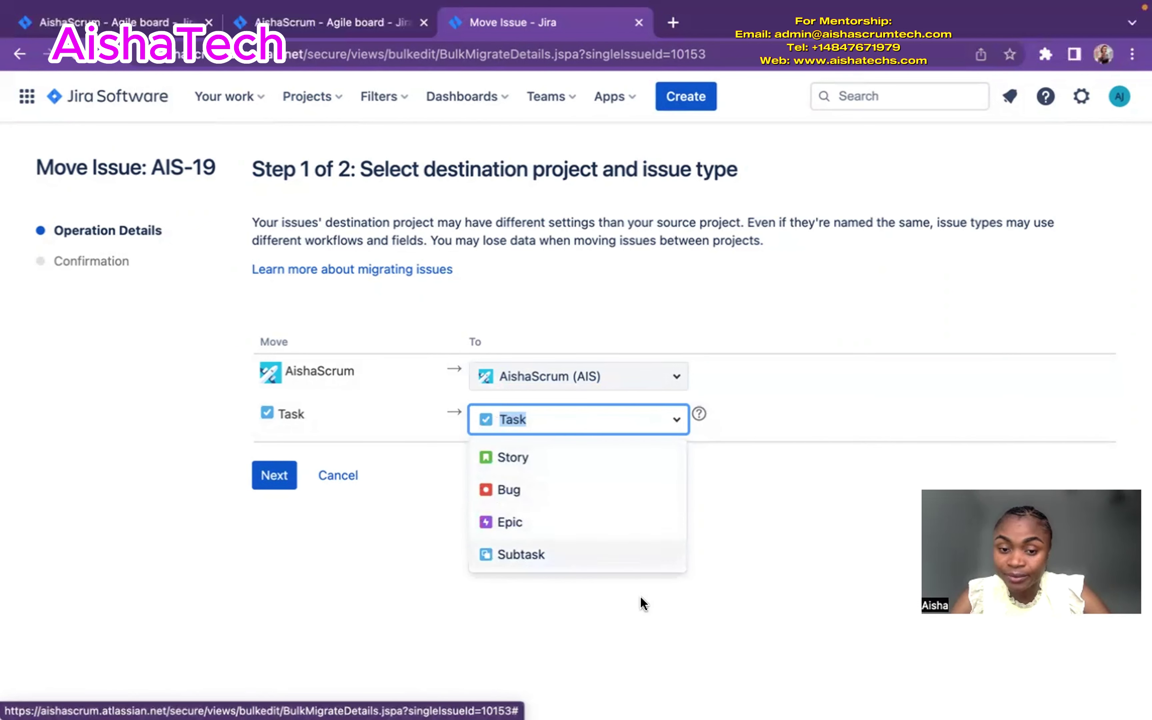
left_click(524, 468)
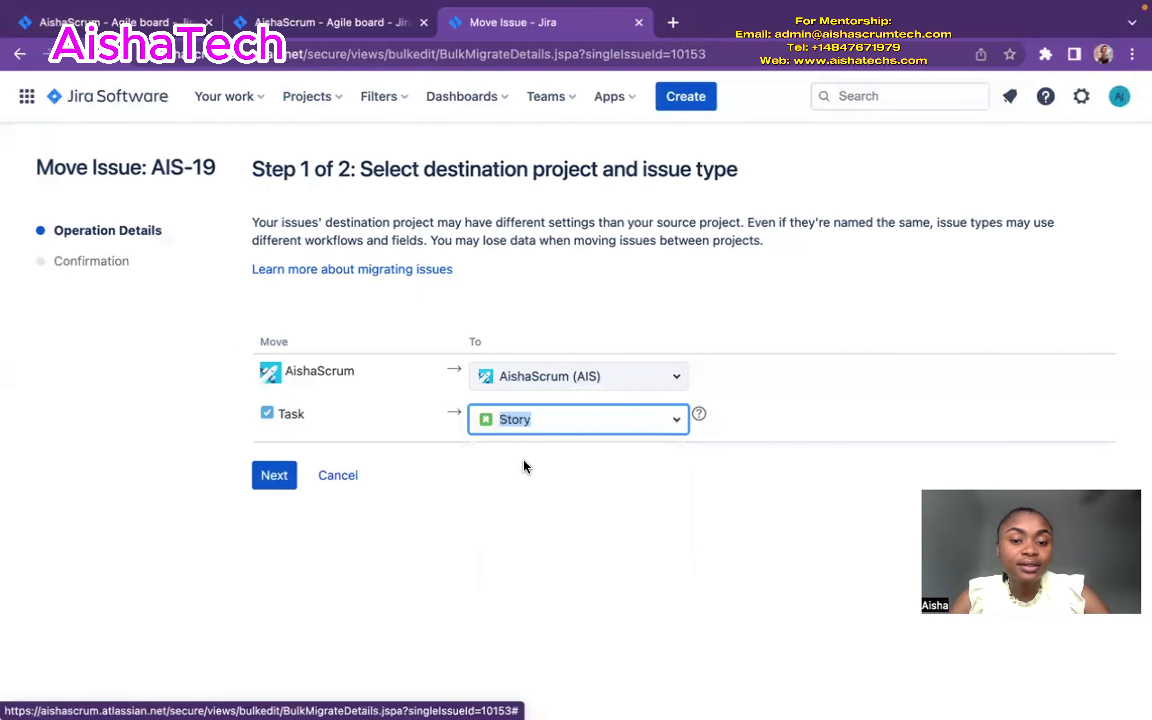
left_click(268, 481)
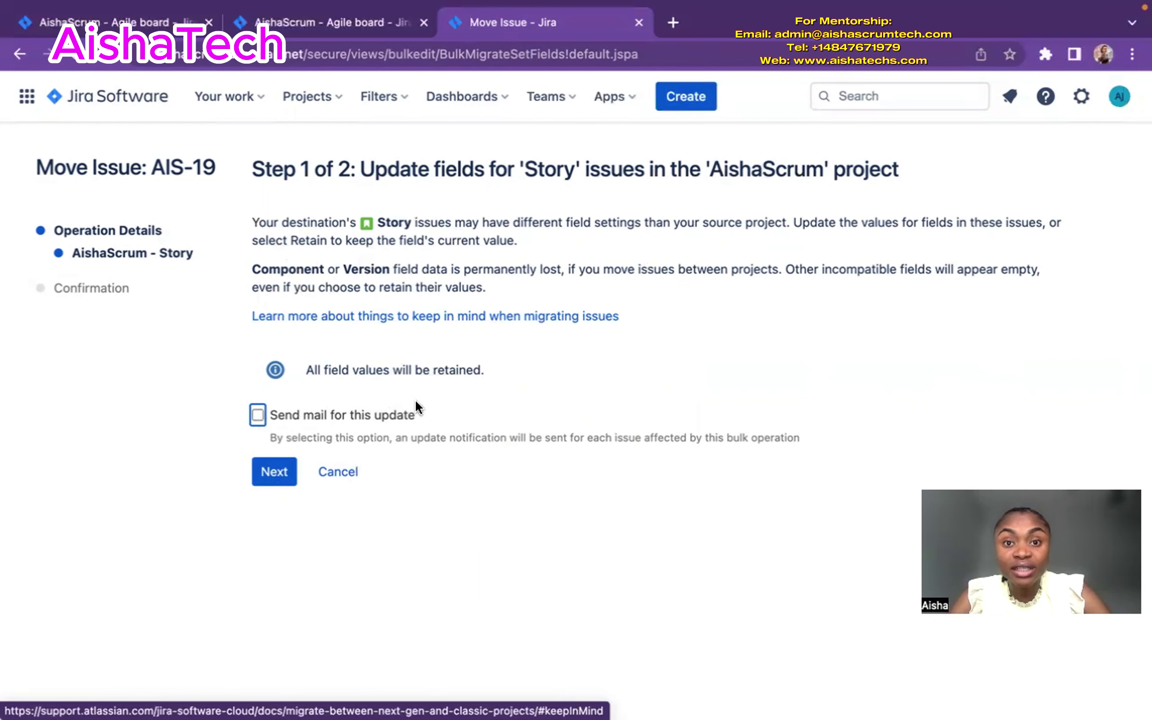
Keep all field values and confirm moving AIS-19 as a Story.
left_click(272, 473)
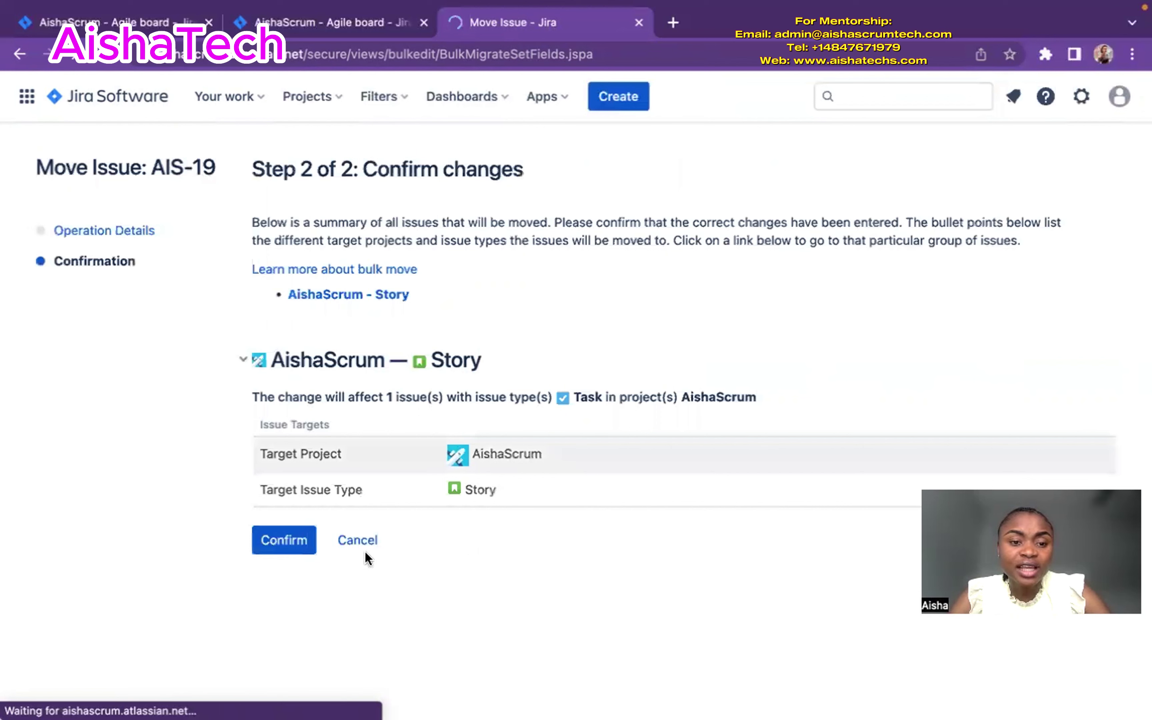
left_click(270, 546)
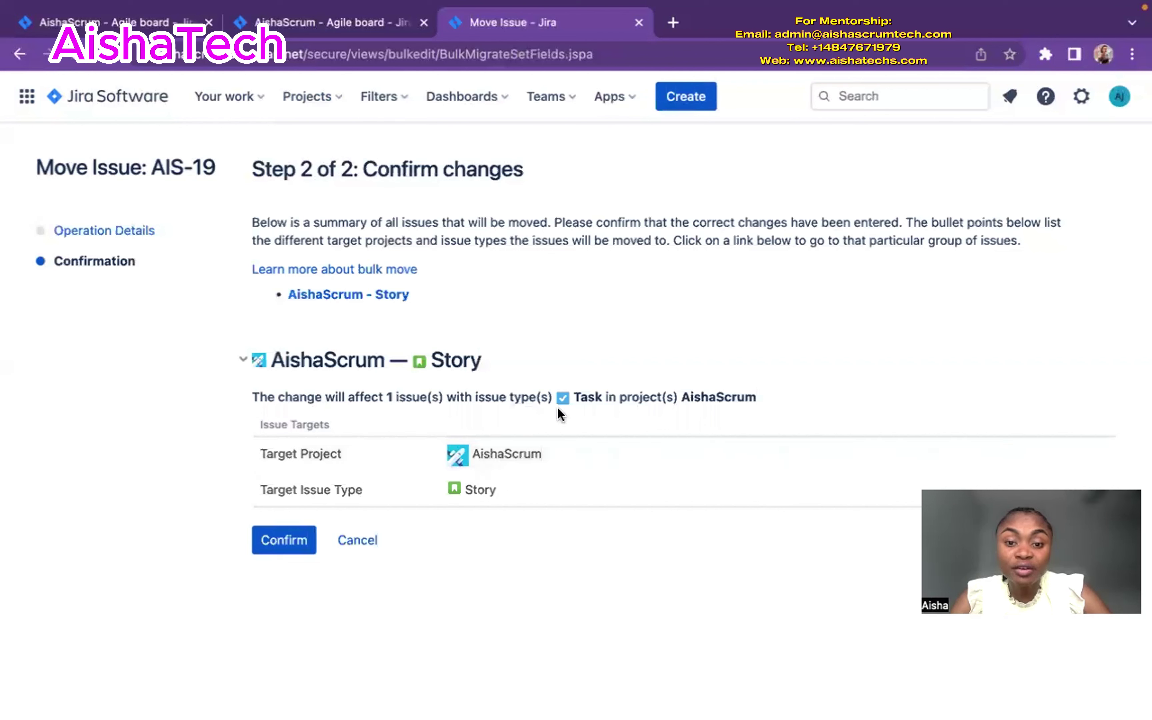
left_click(286, 548)
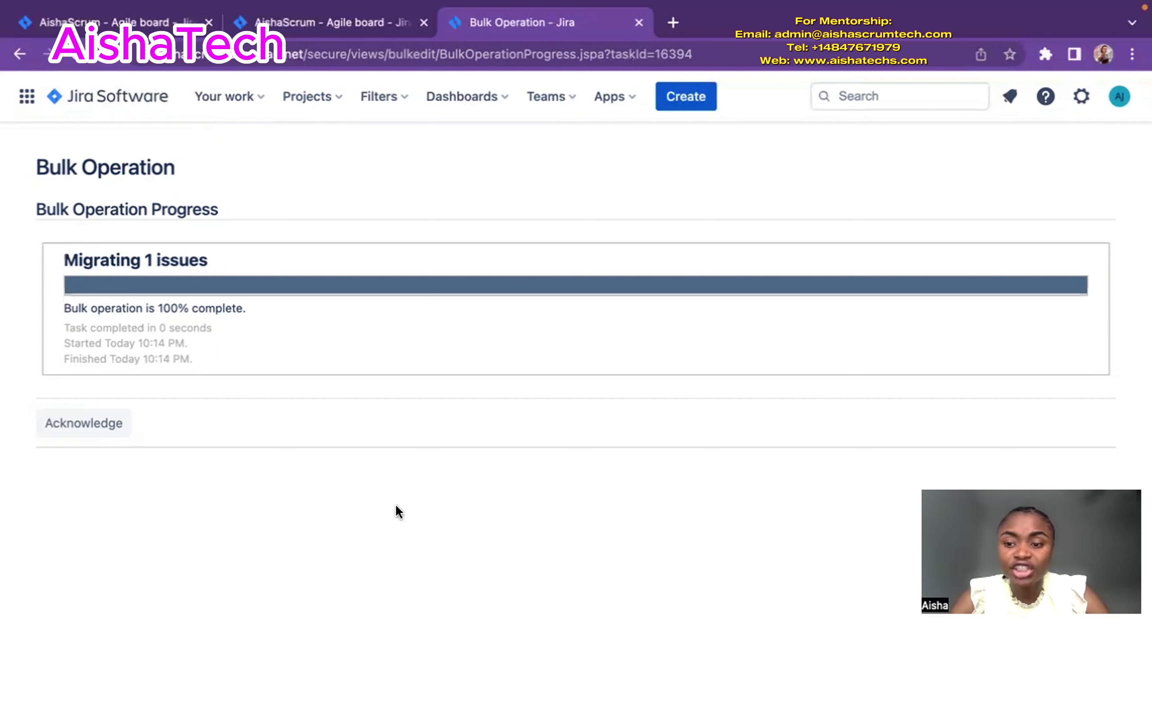
Acknowledge the finished migration and return to the AIS-19 Story page.
left_click(96, 430)
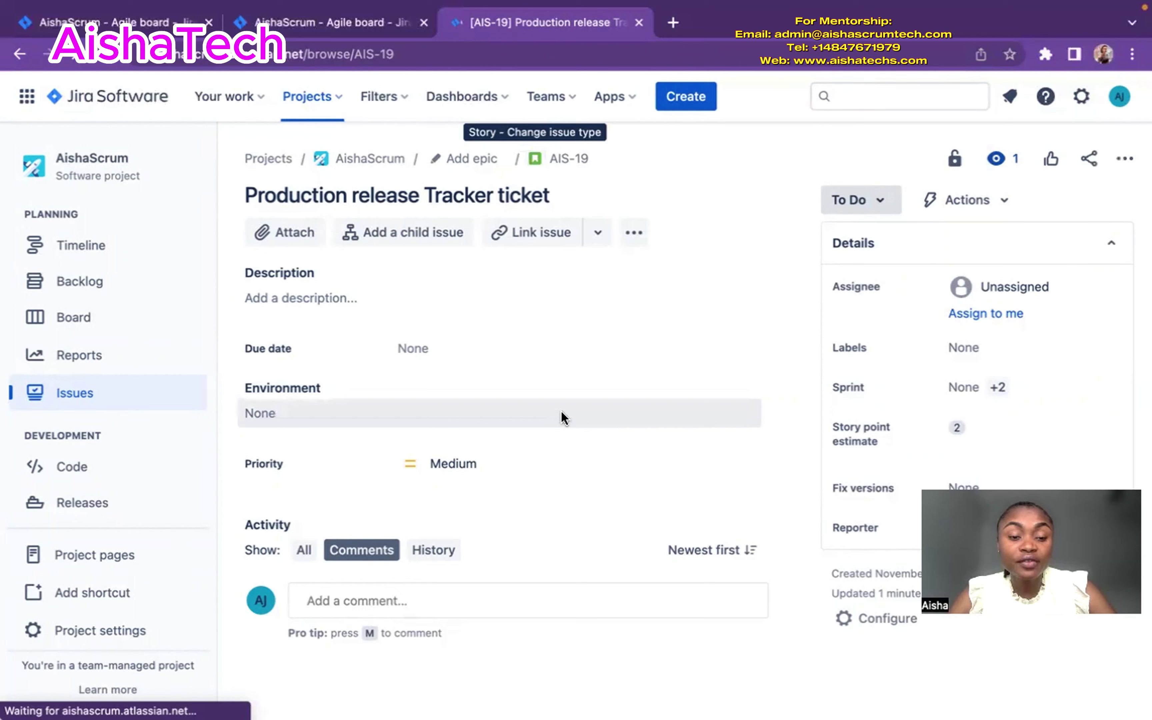
Open the AIS Sprint 5 board from the project sidebar.
left_click(72, 319)
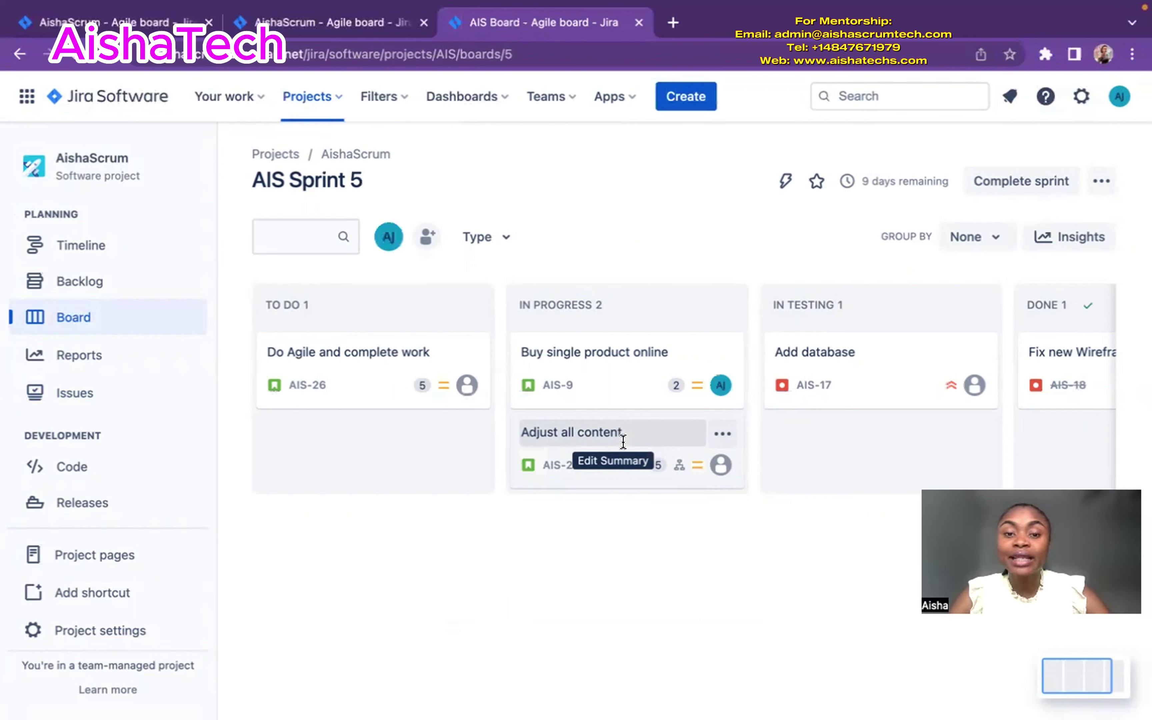
left_click(611, 475)
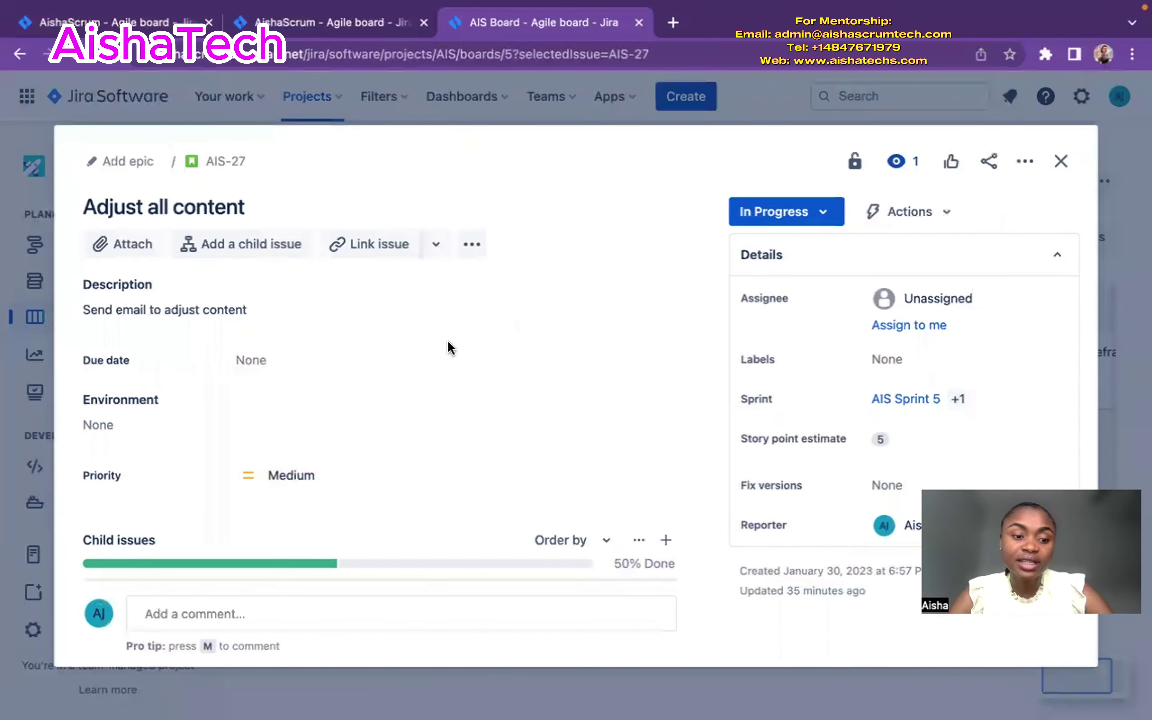
scroll(450, 347, "down", 4)
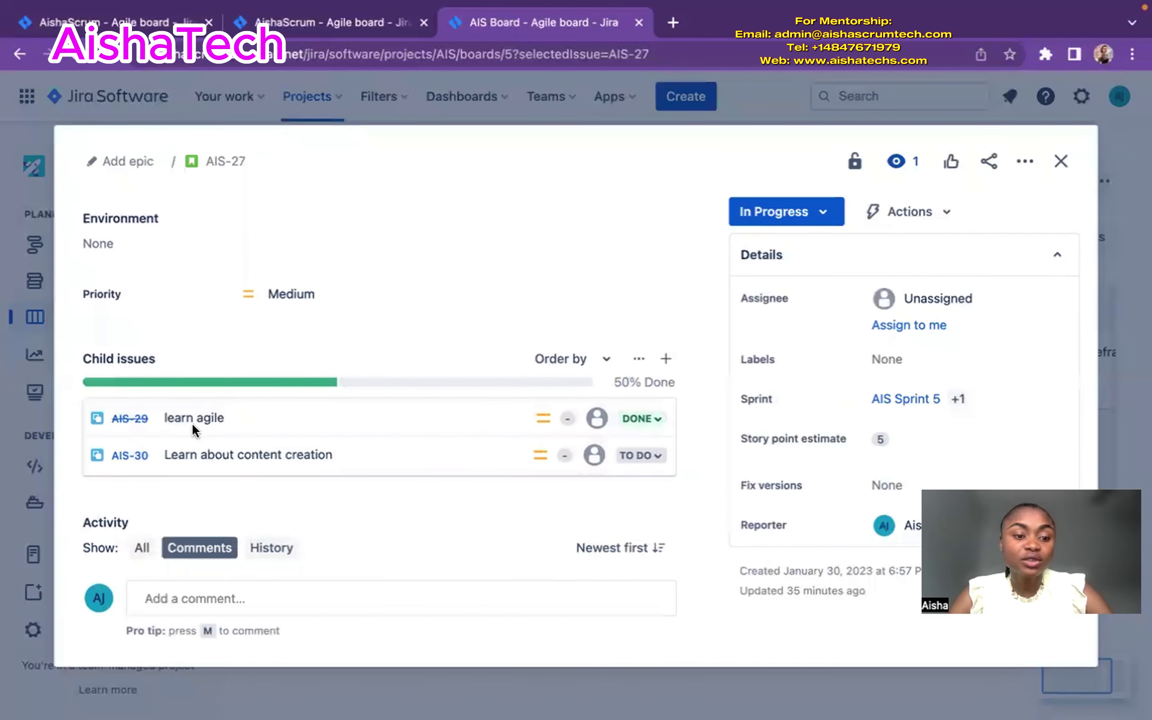
scroll(319, 215, "up", 4)
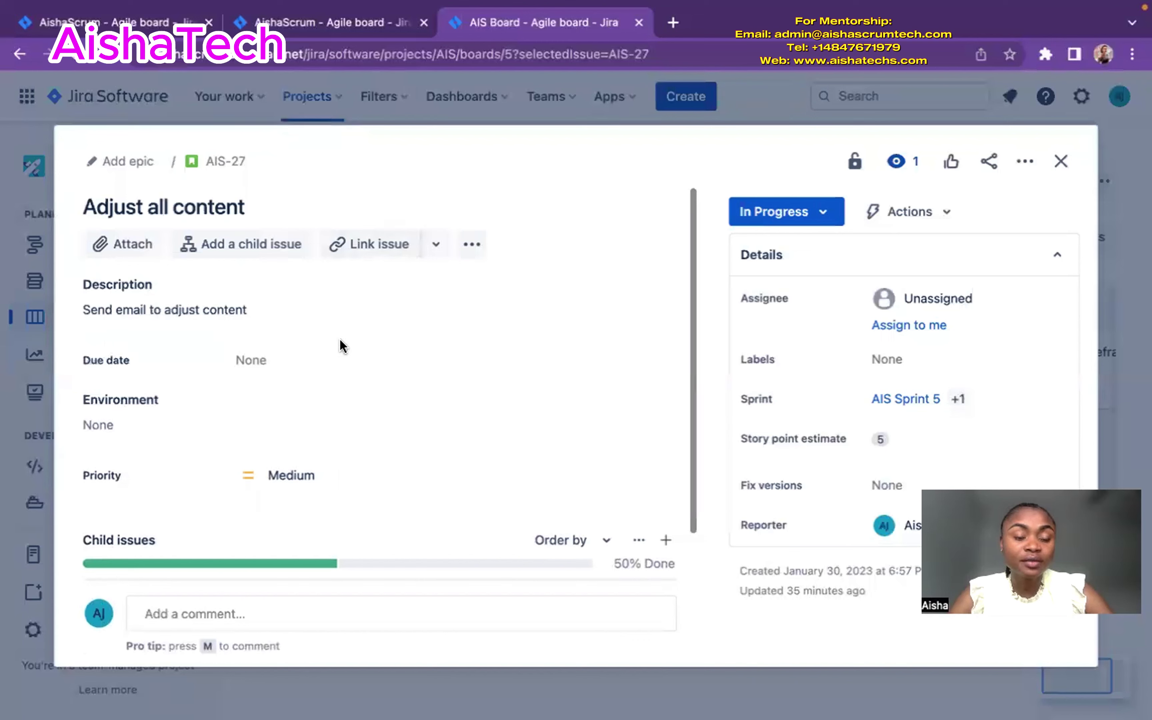
scroll(339, 342, "down", 4)
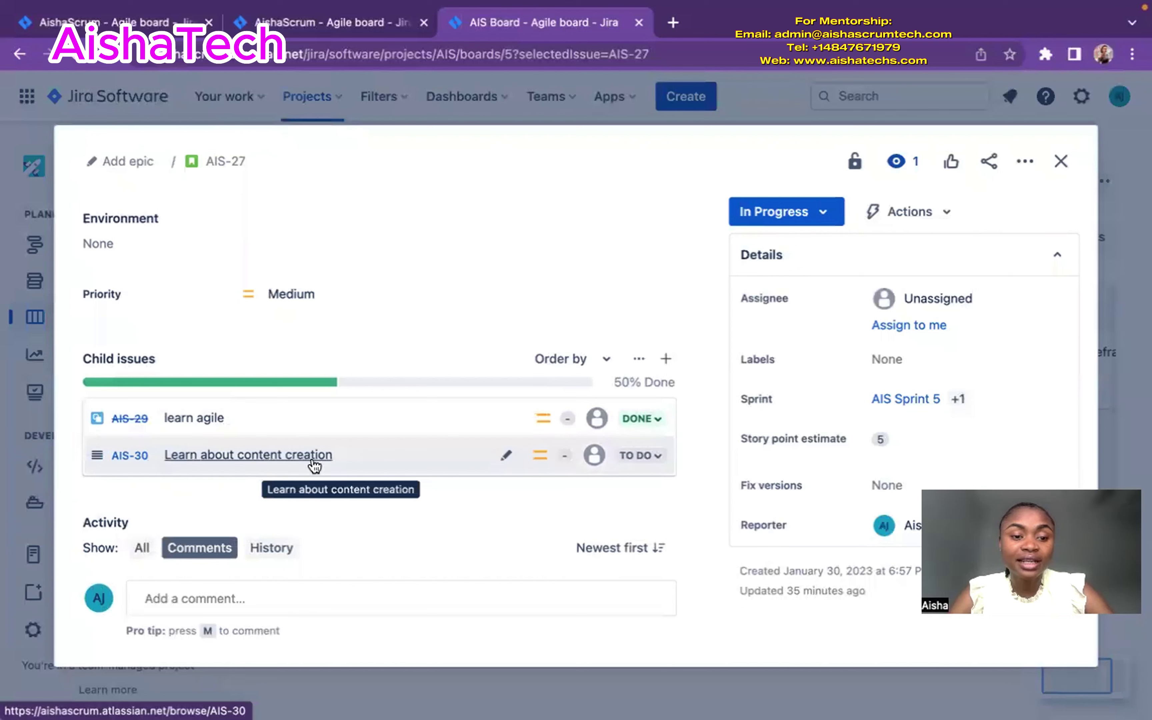
Open subtask AIS-30 and start the Move Issue wizard for it.
left_click(137, 465)
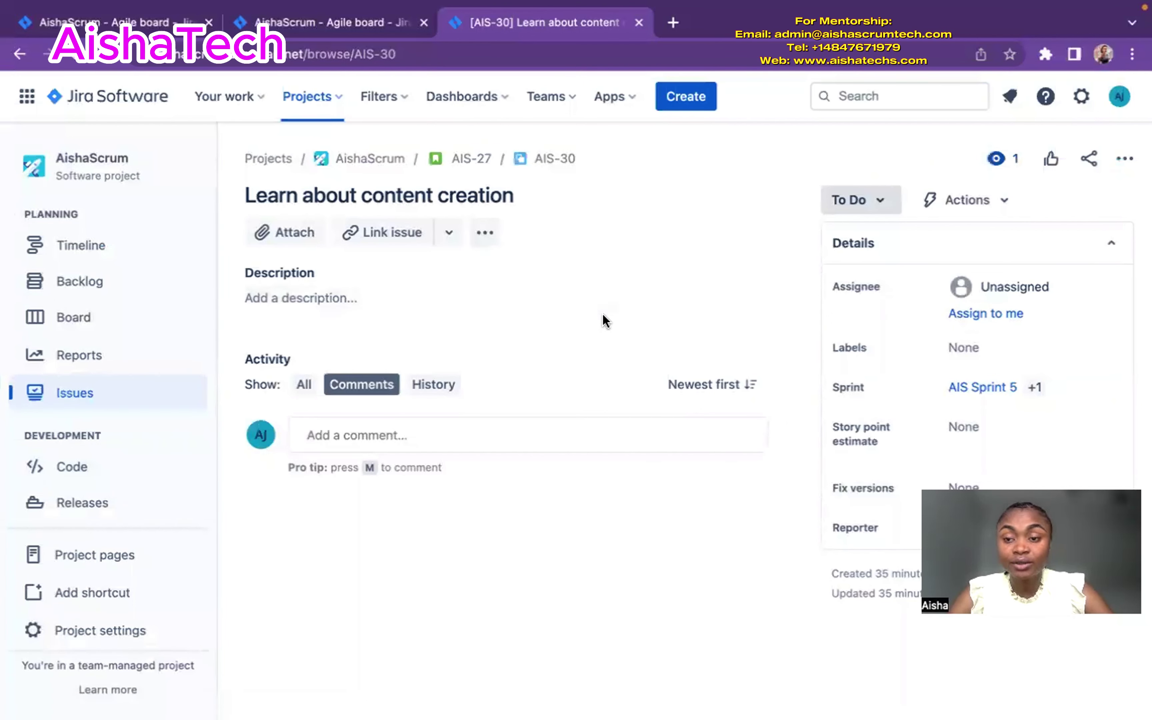
left_click(1128, 158)
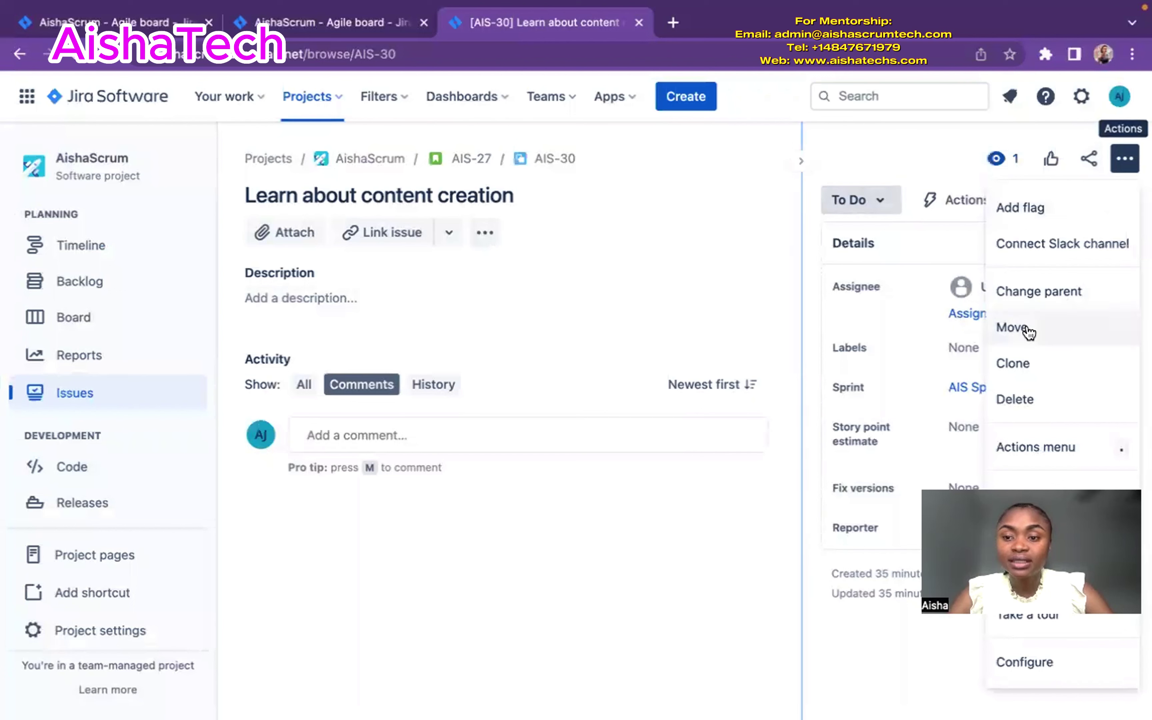
left_click(1023, 329)
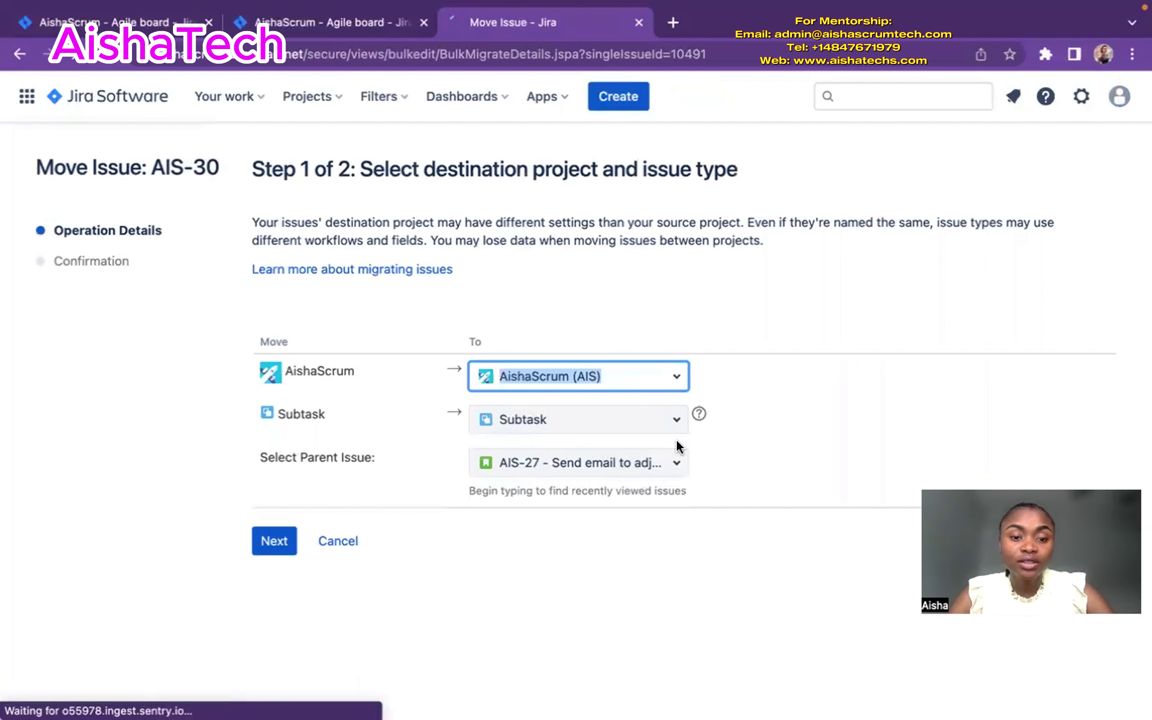
Change AIS-30's destination issue type from Subtask to Story in AishaScrum and proceed.
left_click(676, 422)
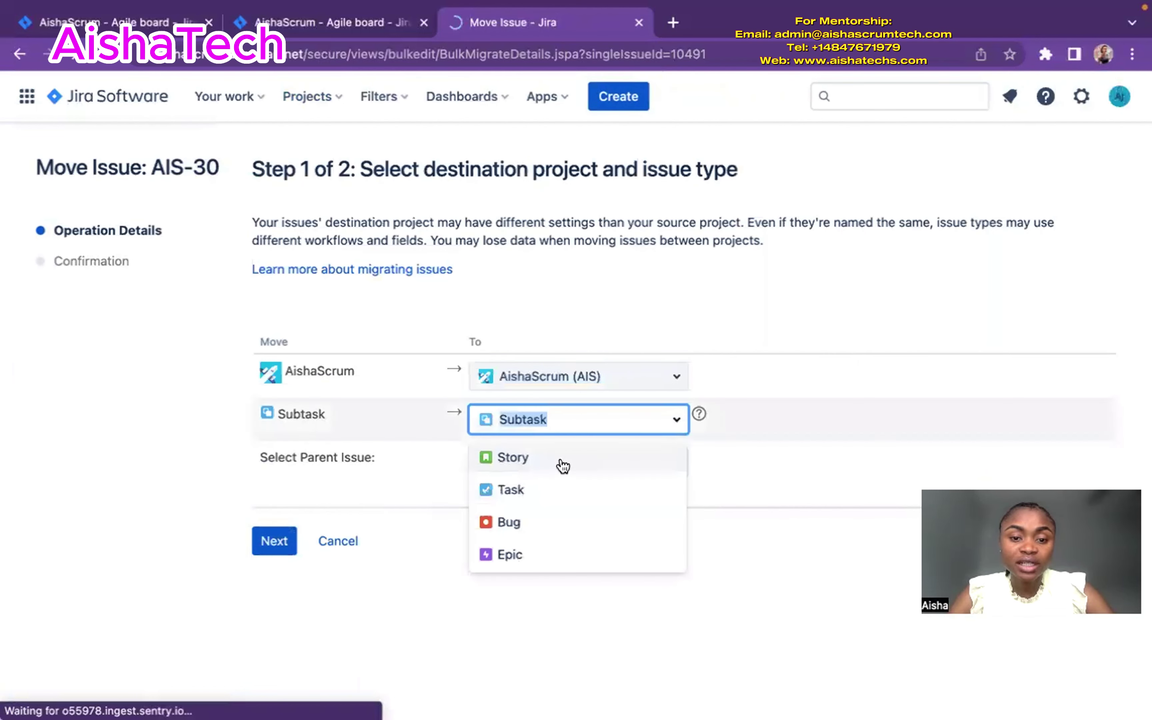
left_click(549, 456)
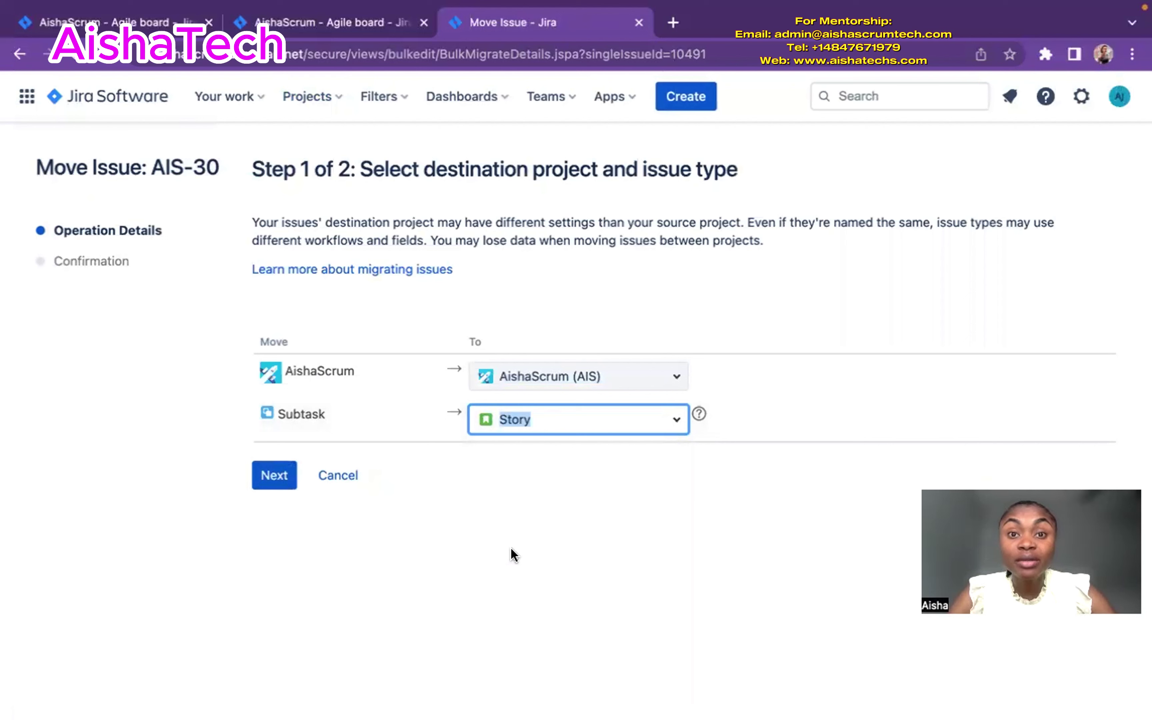
left_click(675, 419)
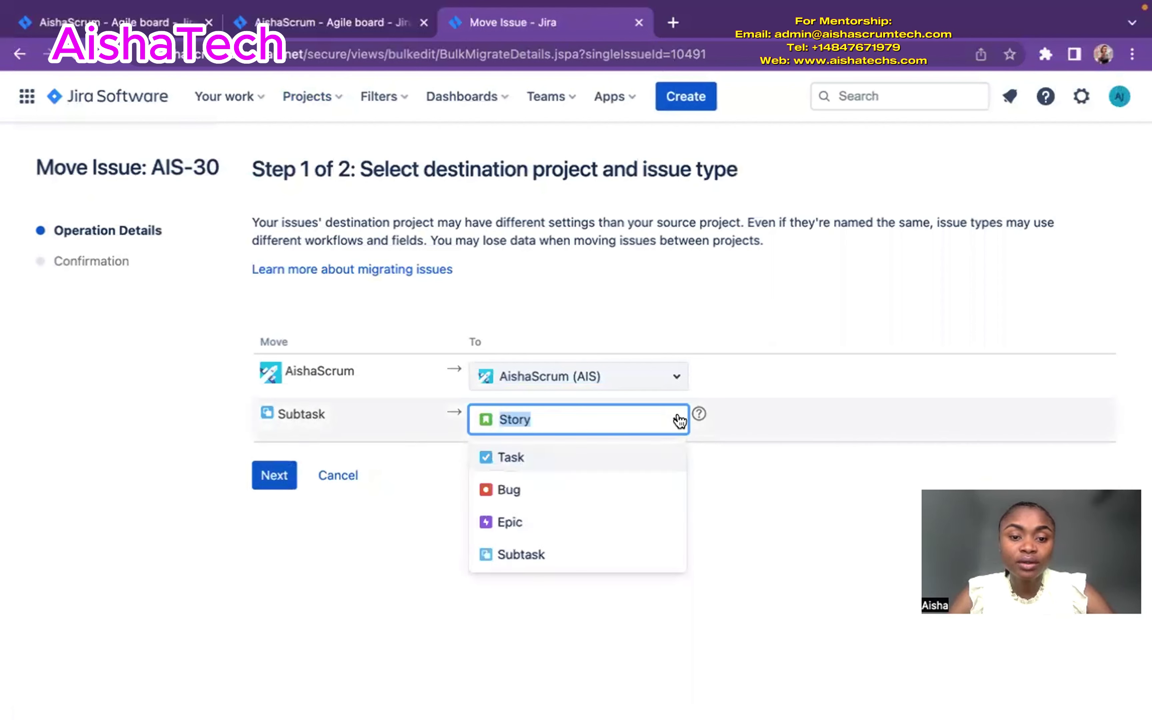
left_click(522, 555)
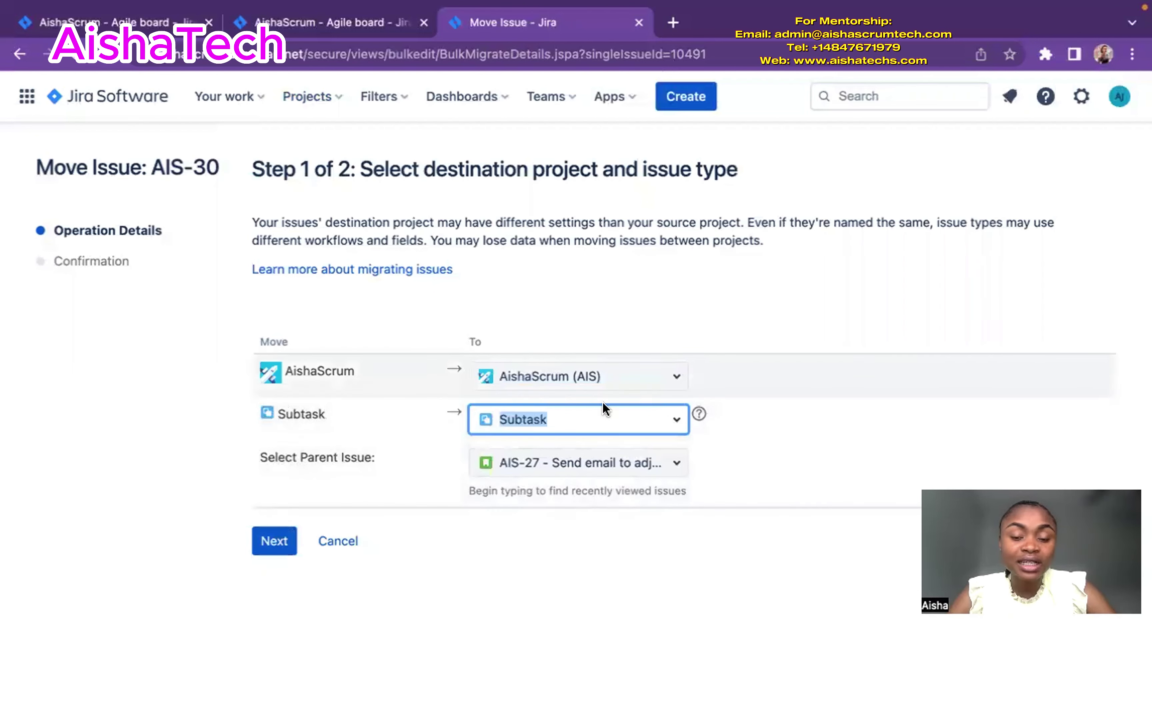
left_click(683, 426)
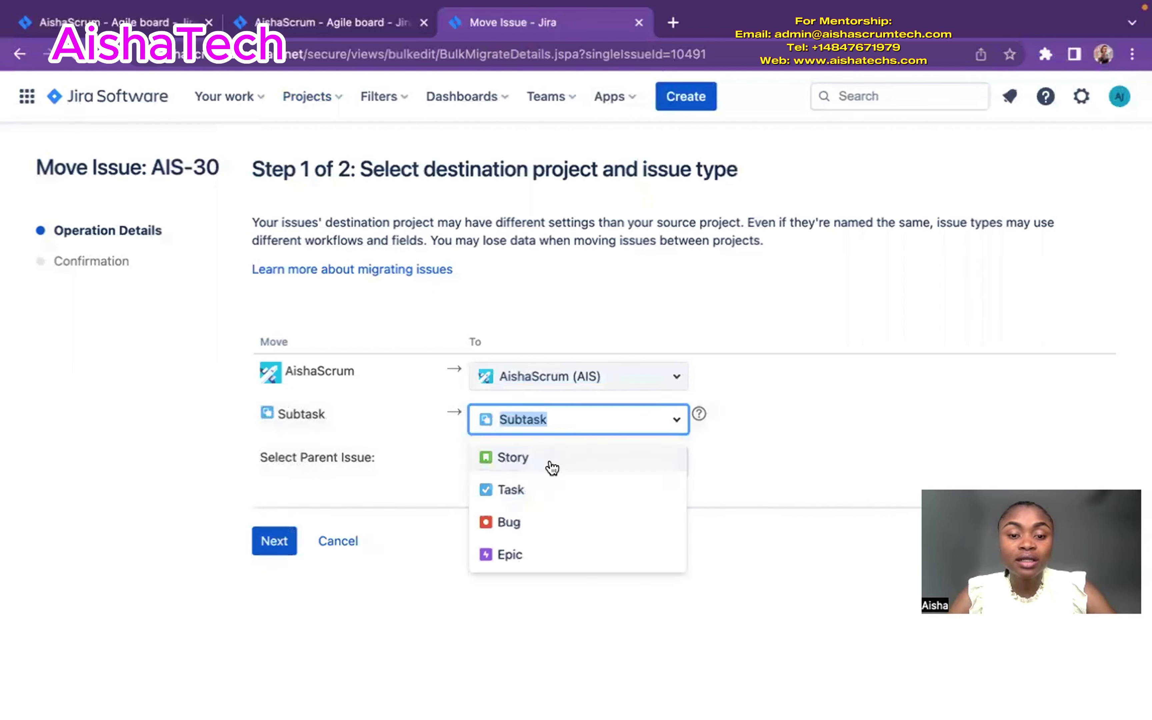
left_click(532, 461)
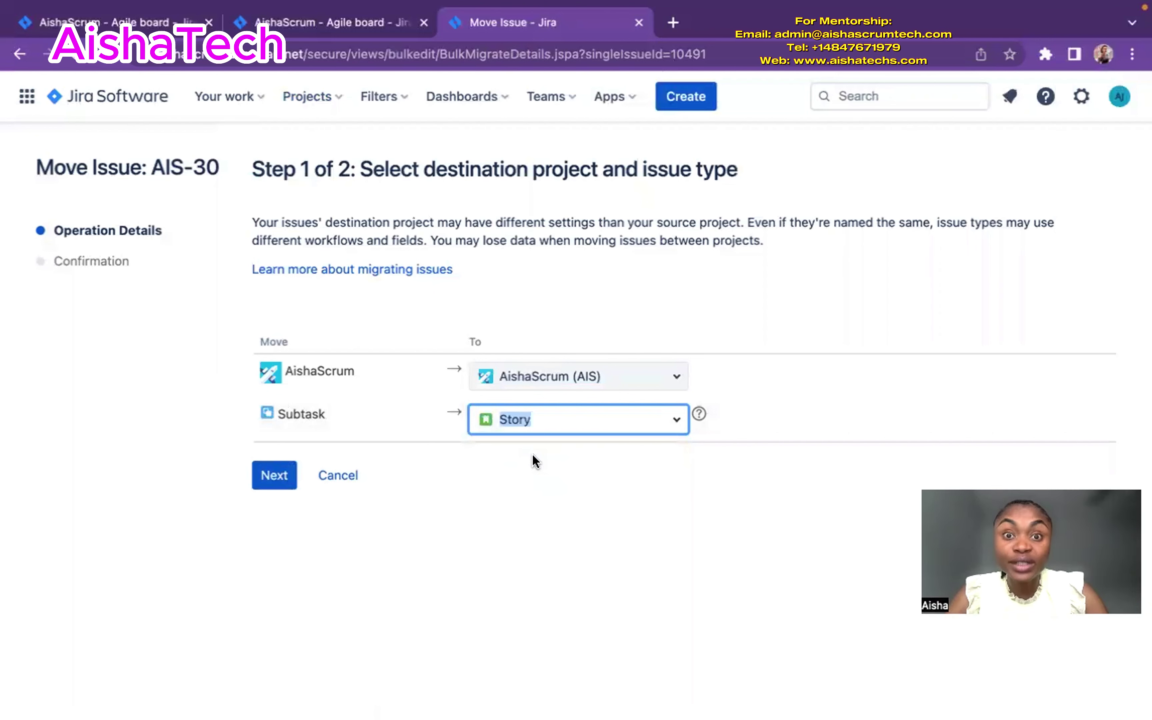
left_click(272, 479)
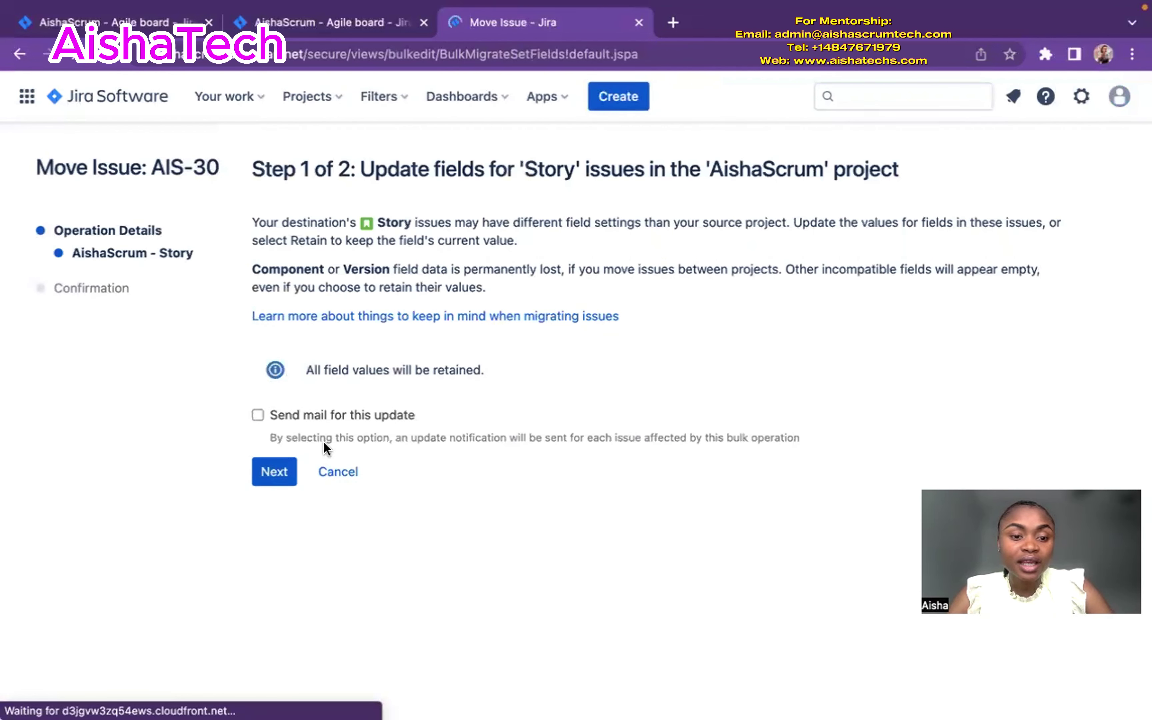
Retain all of AIS-30's field values and continue the move.
left_click(279, 476)
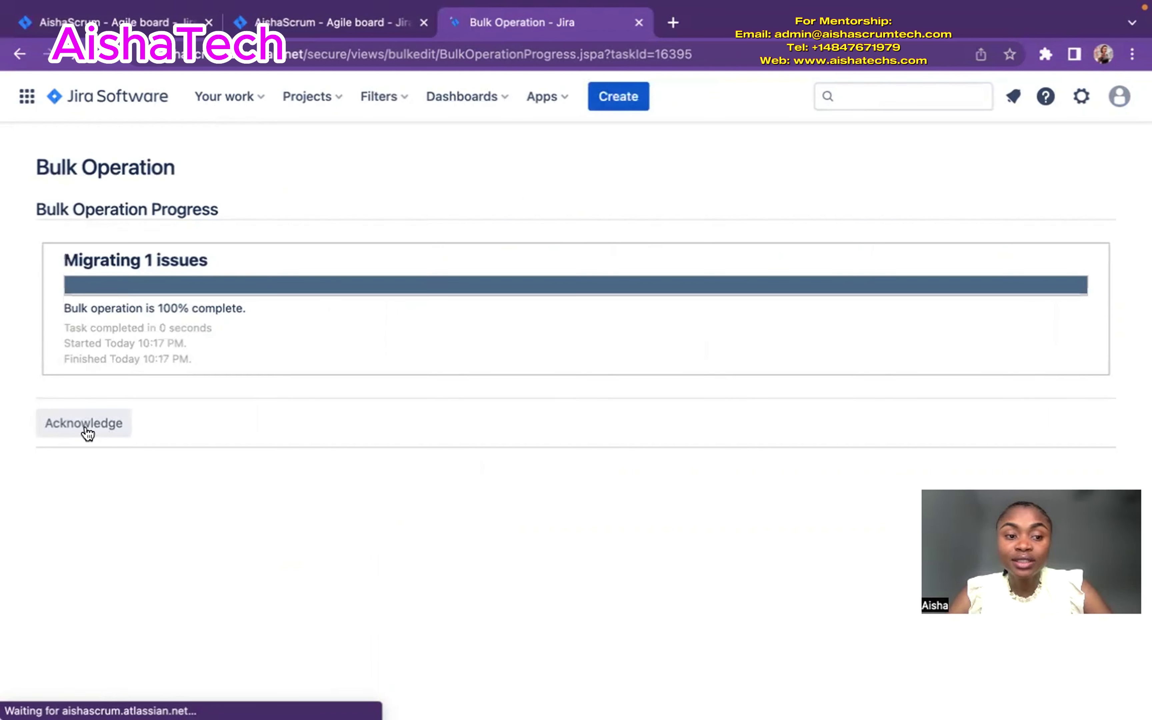
Acknowledge the completed move to return to the AIS-30 issue page.
left_click(87, 433)
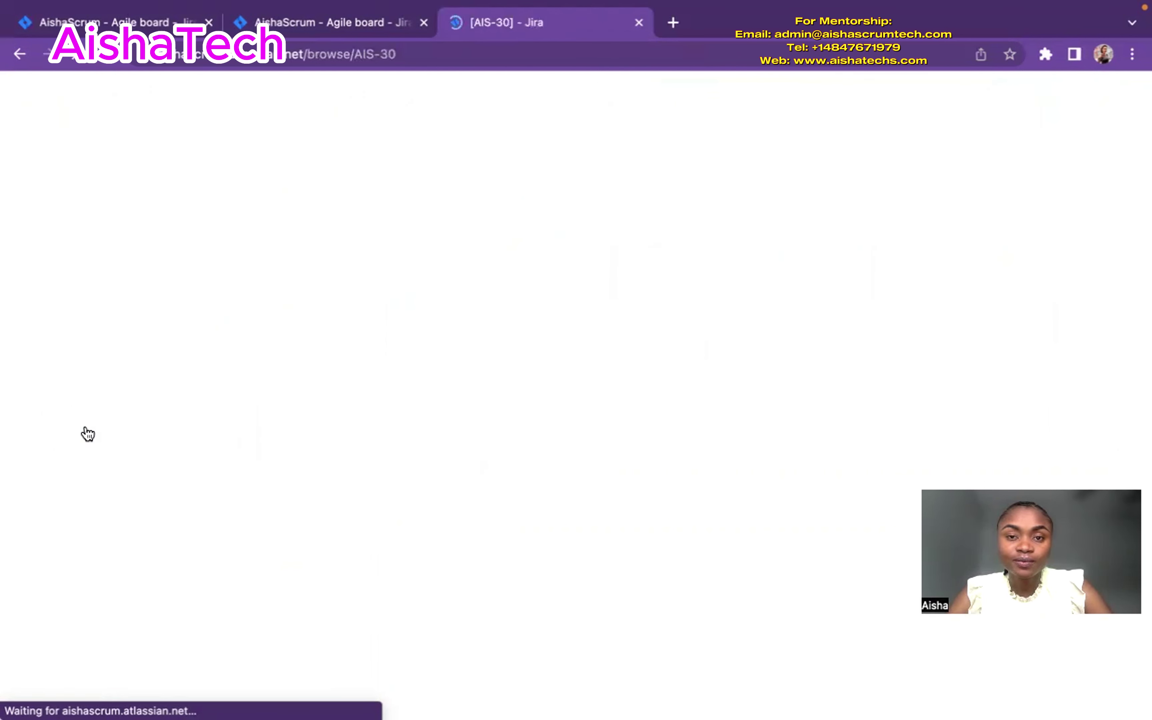